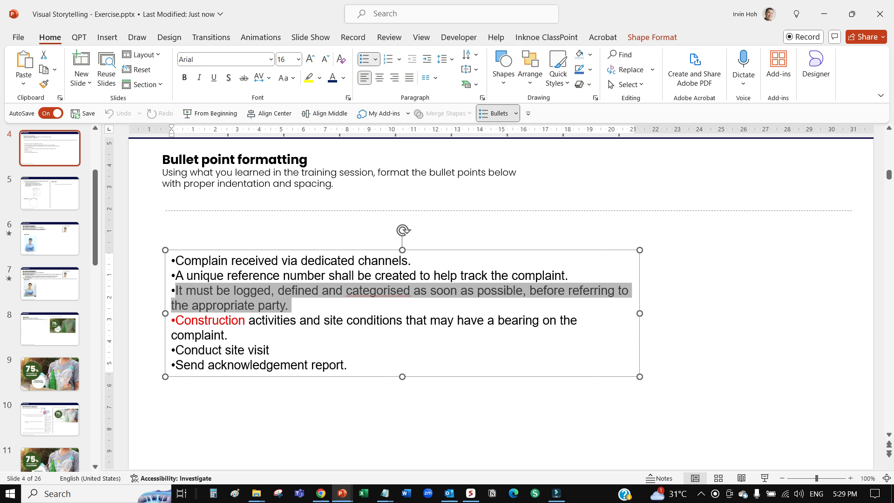
Select the text of all six bullet points and make sure the ruler is displayed.
scroll(489, 265, down, 2)
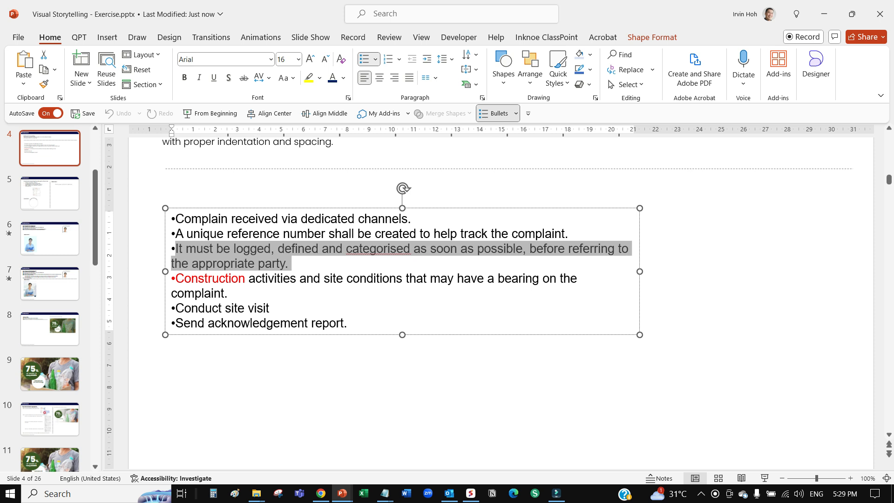
click(372, 250)
drag(348, 324, 174, 218)
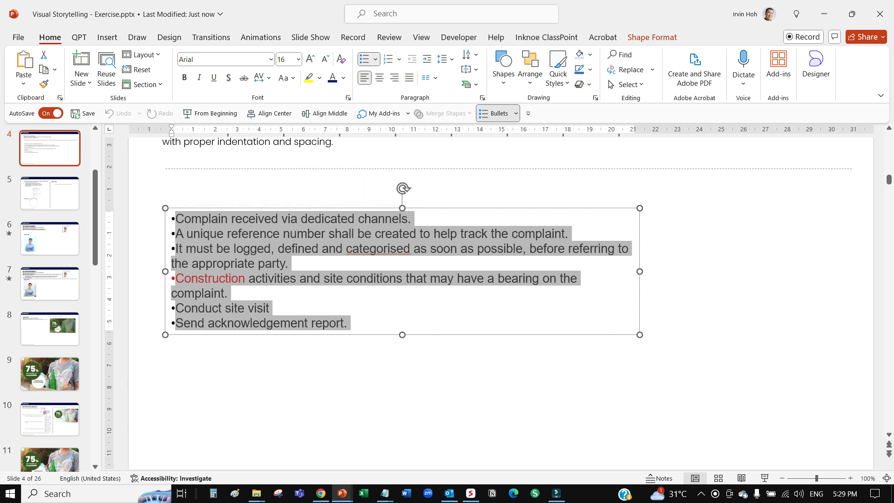
scroll(489, 266, down, 1)
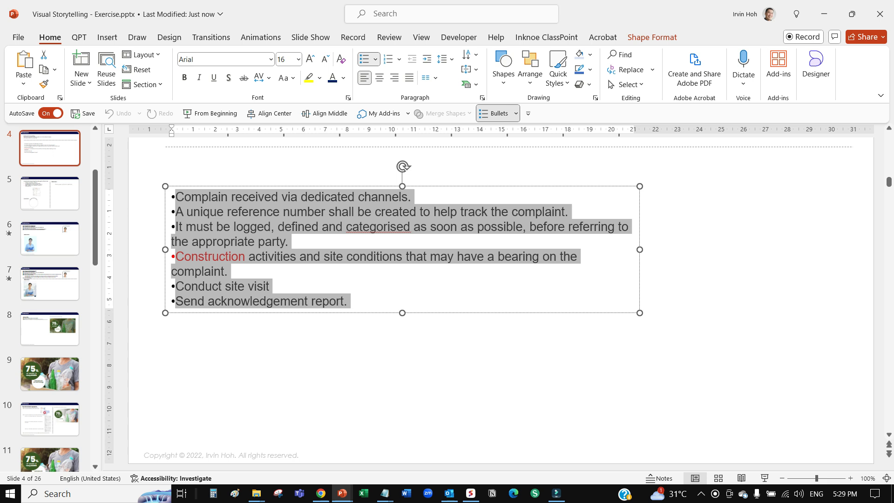
click(422, 38)
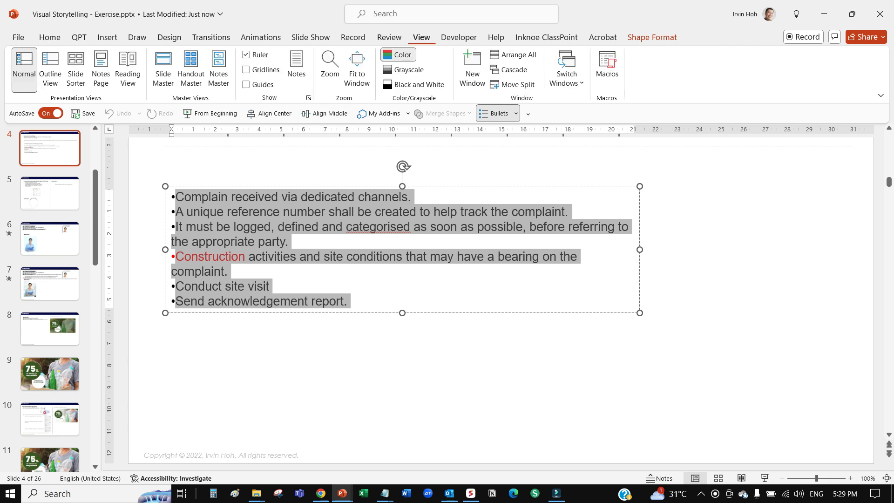
click(246, 55)
click(247, 55)
click(459, 37)
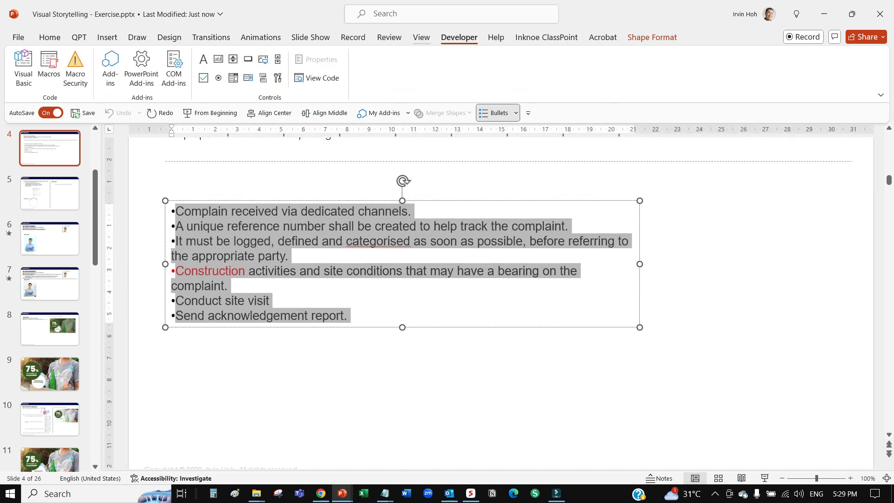
click(421, 37)
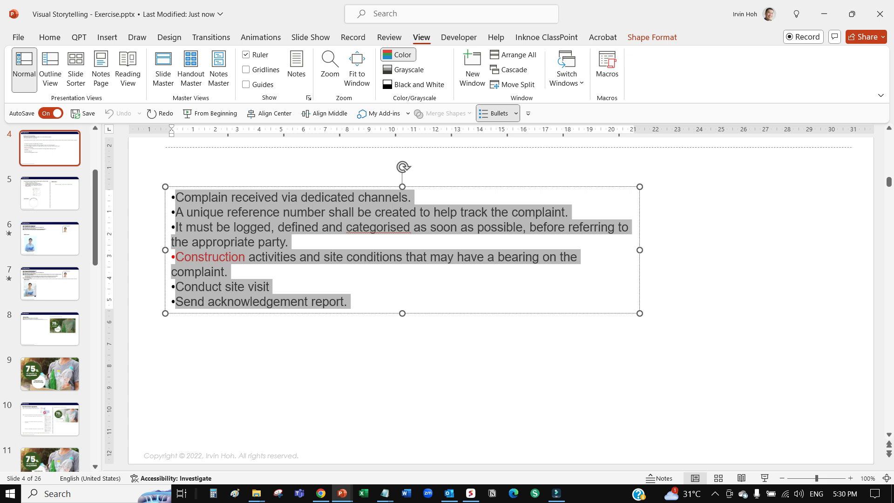
Try shifting the bullets and text together inward by about 0.5 cm, and return the indent of all bullet points to zero.
click(171, 132)
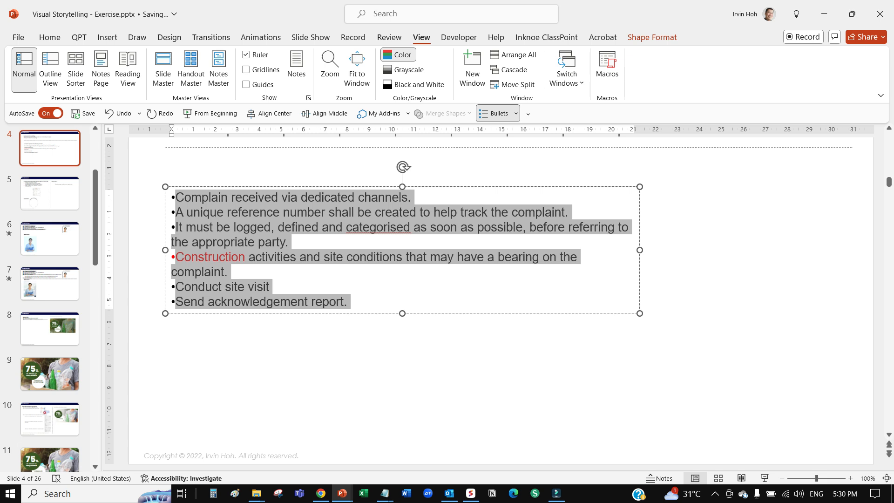
drag(171, 134, 183, 134)
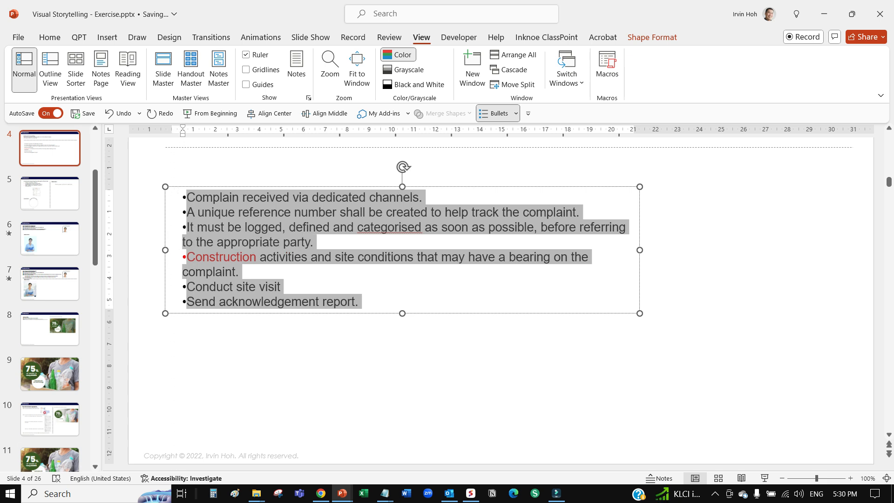
click(279, 365)
click(240, 261)
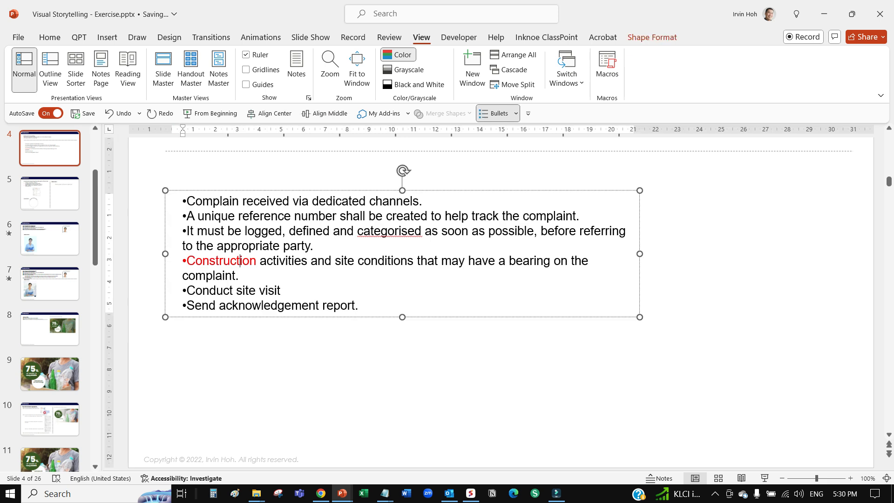
key(ctrl+a)
drag(182, 134, 171, 133)
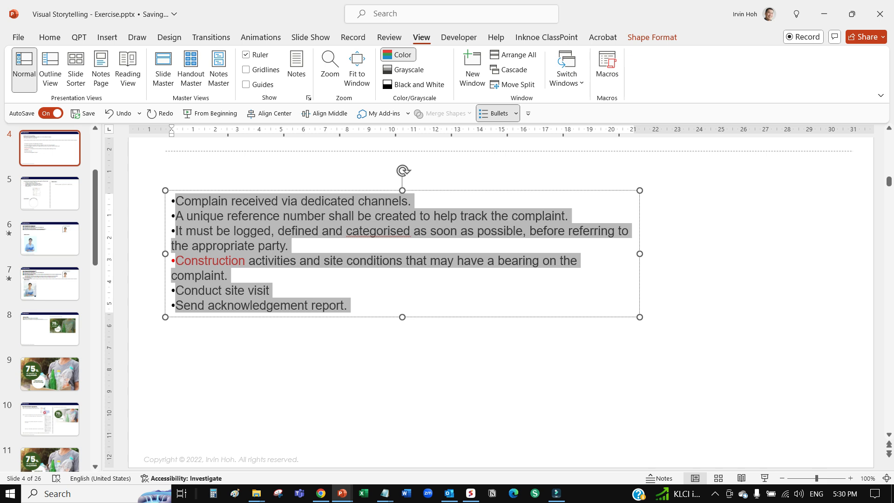
Give all bullet points a hanging indent of about 0.7 cm and widen the text box to nearly the full slide width.
drag(171, 131, 187, 132)
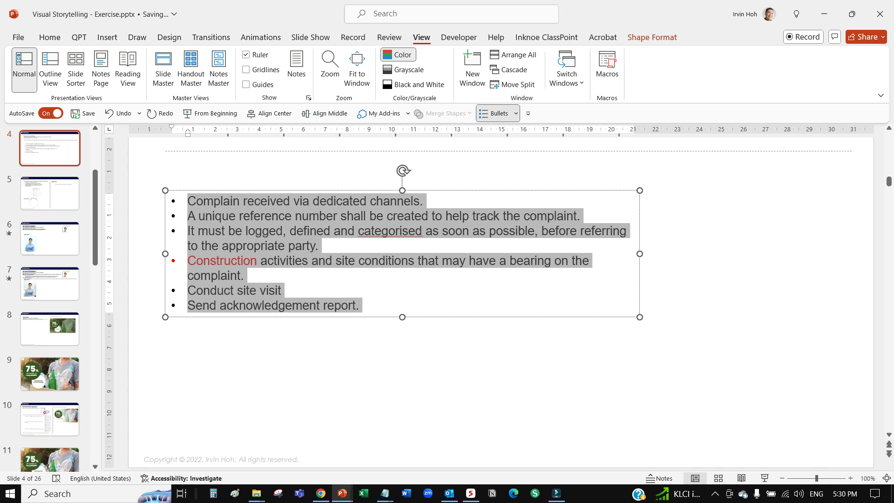
mouse_move(187, 133)
mouse_down()
mouse_move(209, 132)
mouse_move(188, 133)
mouse_up()
click(405, 276)
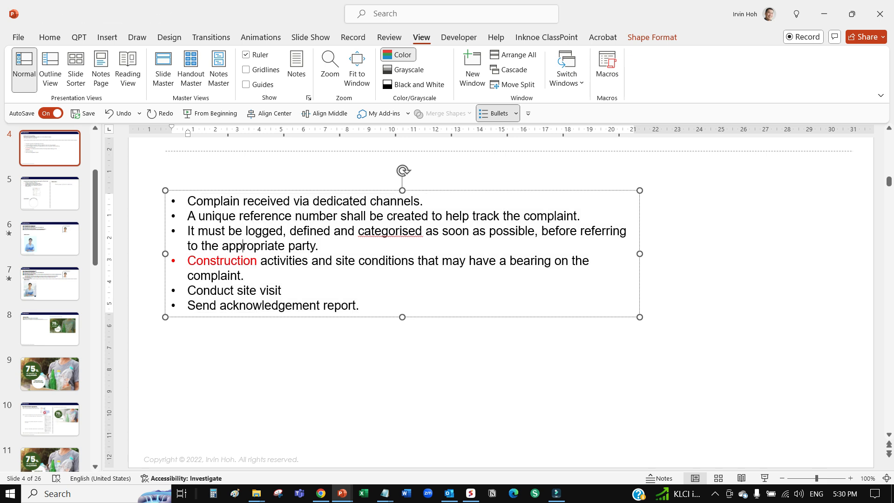
drag(639, 254, 840, 254)
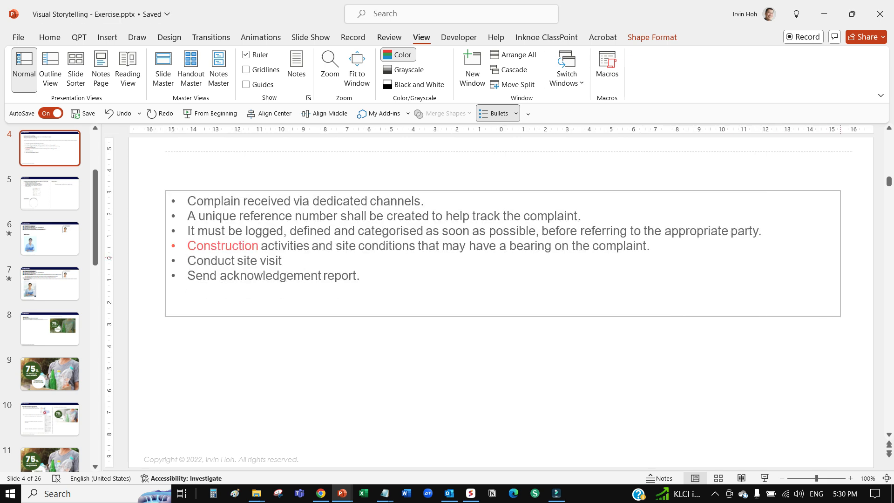
Split the third bullet point before "before referring" into a new paragraph, remove its bullet and align it using spaces.
triple_click(624, 231)
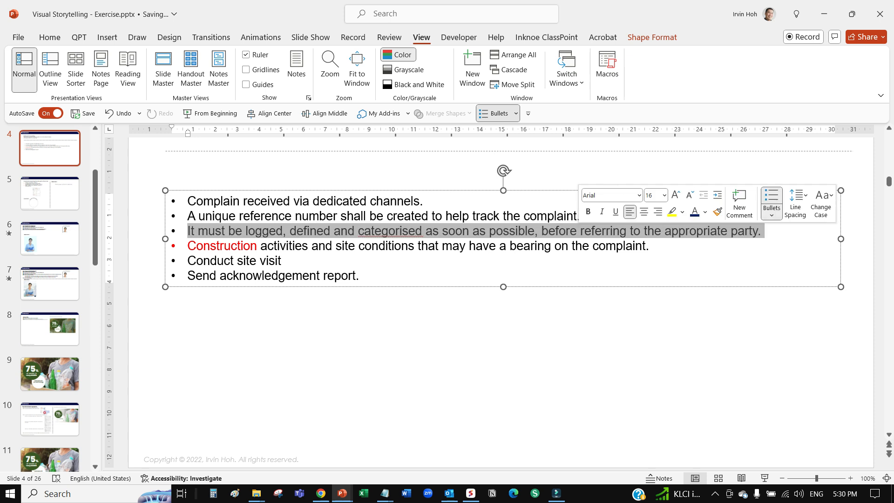
click(581, 231)
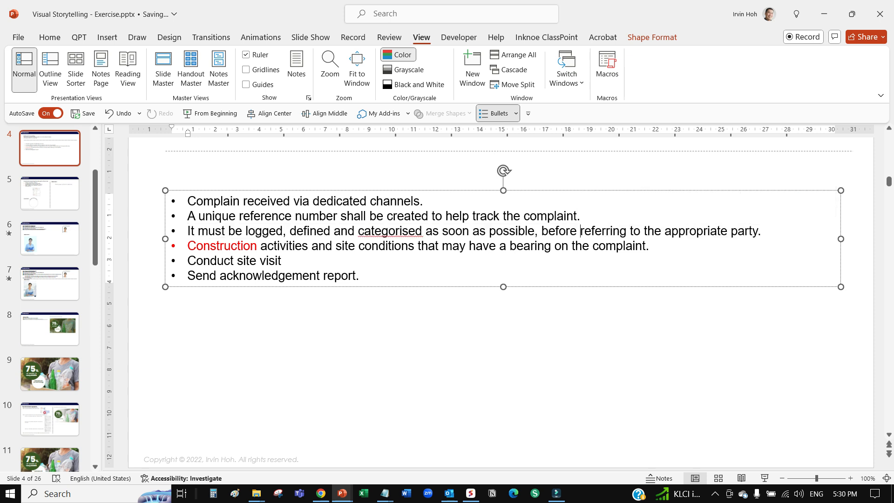
drag(541, 231, 763, 230)
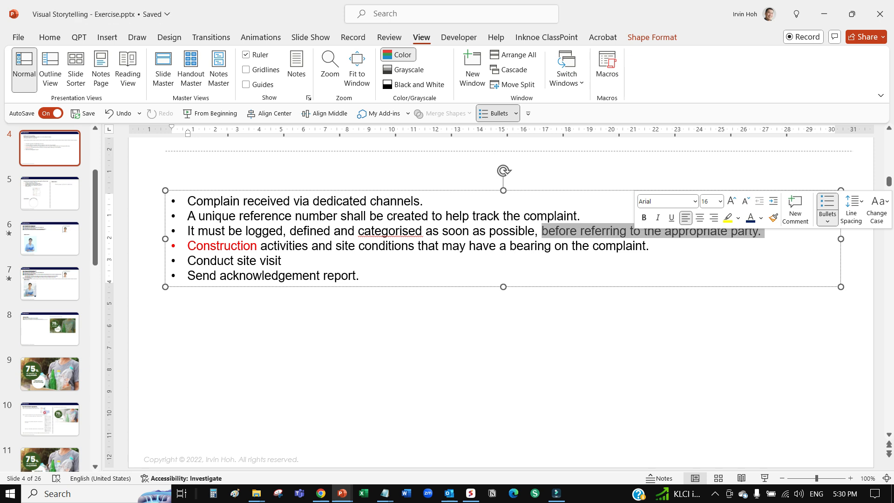
click(580, 230)
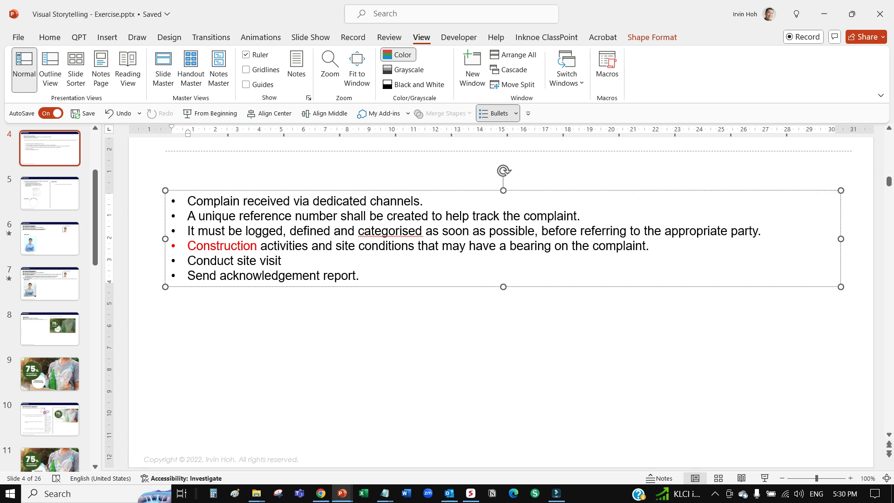
key(Return)
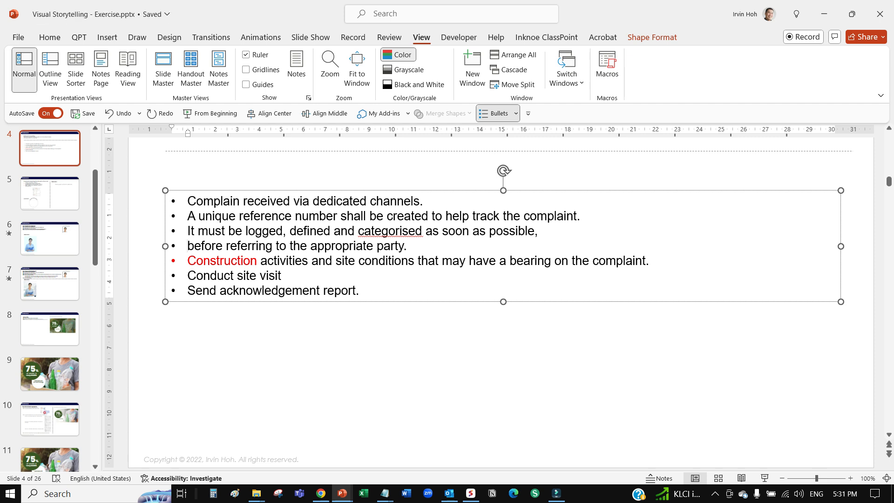
key(BackSpace)
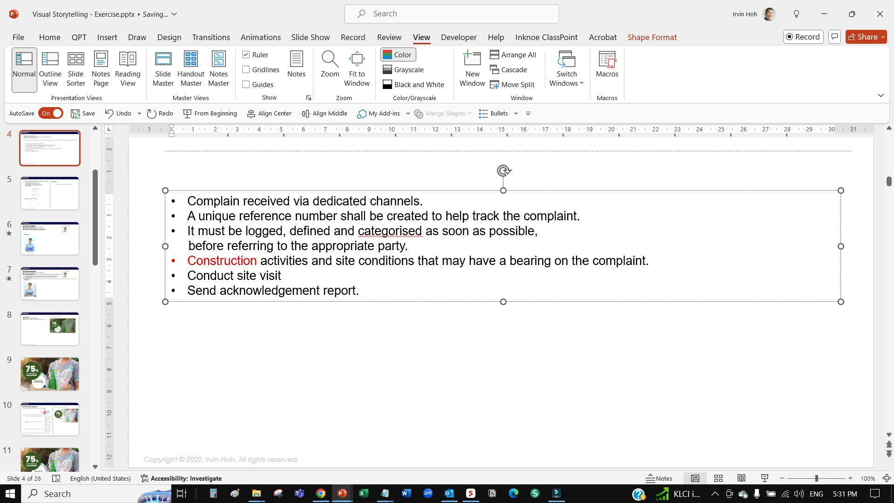
Rejoin "before referring to the appropriate party." with the third bullet point on a single line.
drag(409, 245, 188, 231)
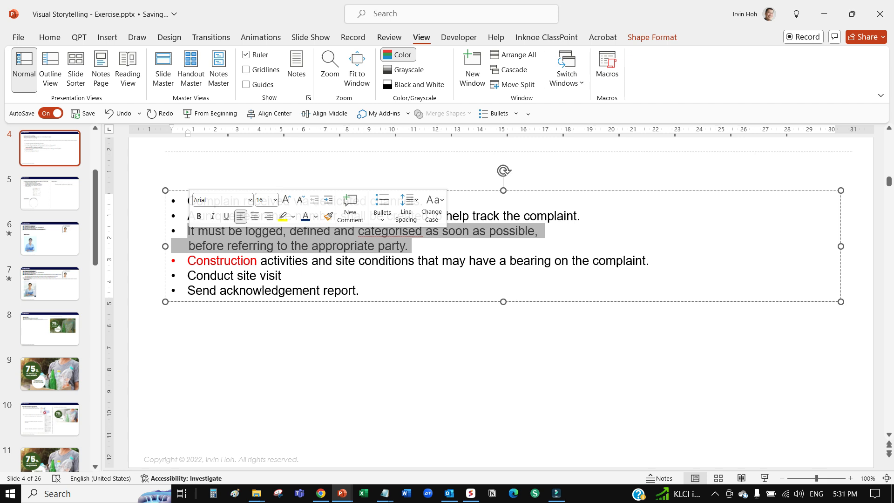
click(392, 245)
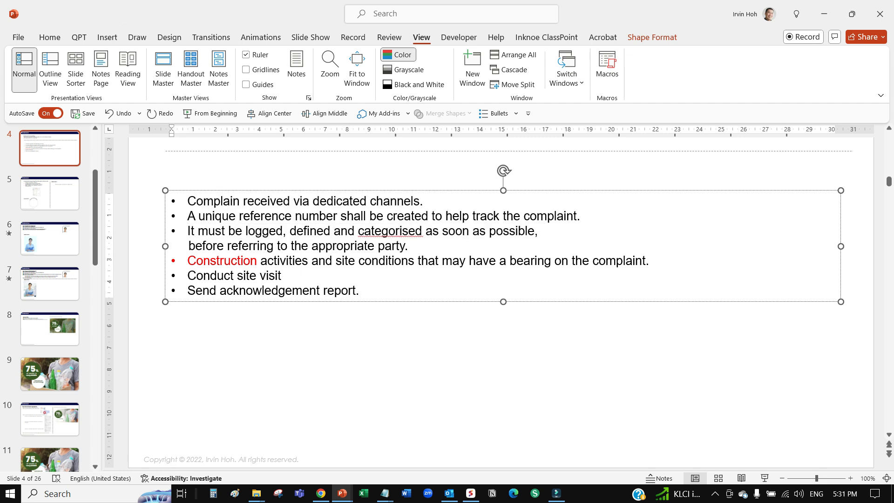
key(alt)
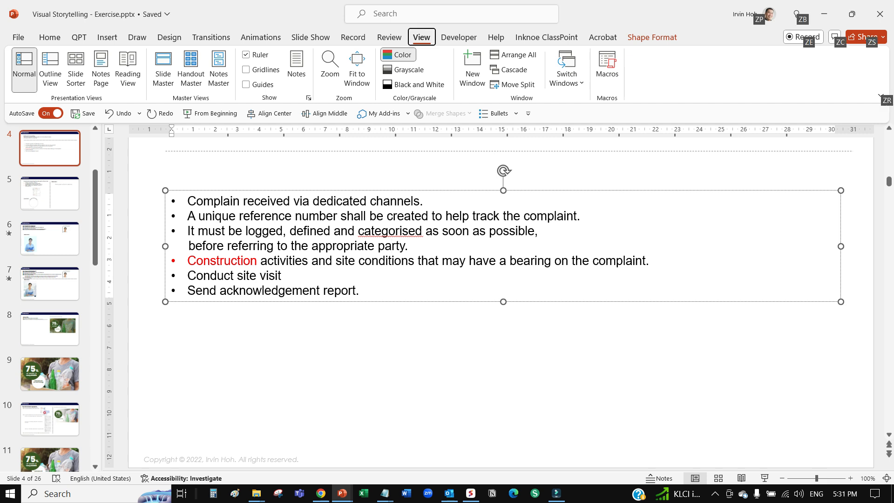
click(542, 231)
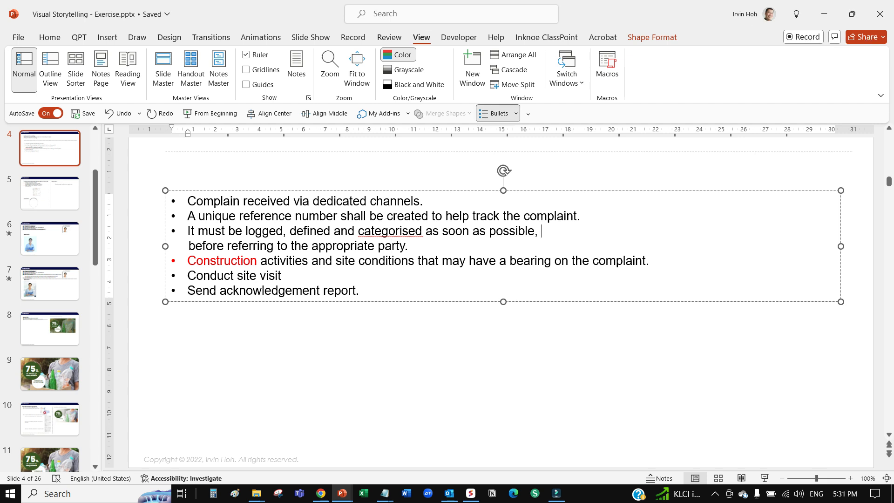
key(Delete)
key(Delete)
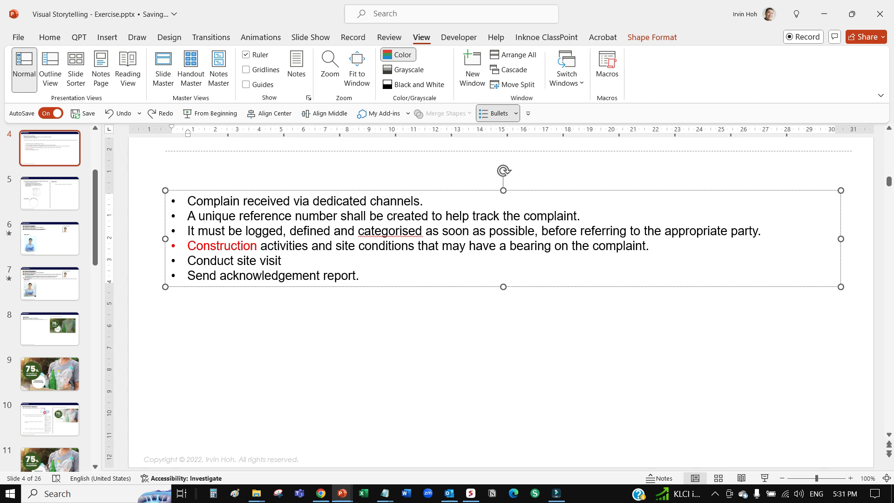
Insert a soft line break before "before referring" in the third bullet point, keeping both lines in the same paragraph.
double_click(541, 231)
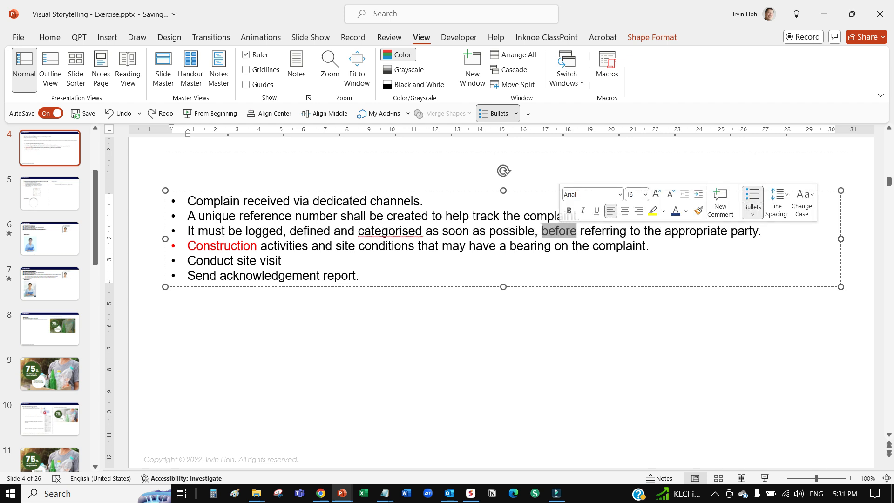
click(541, 231)
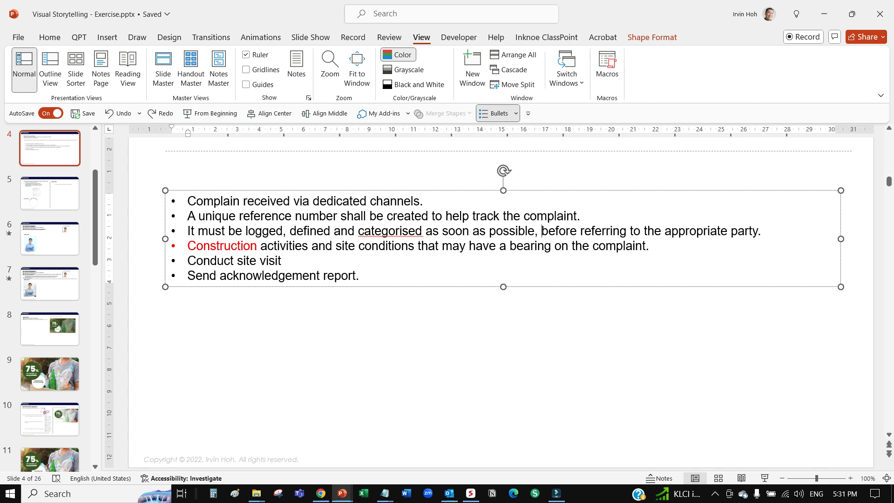
key(shift+Return)
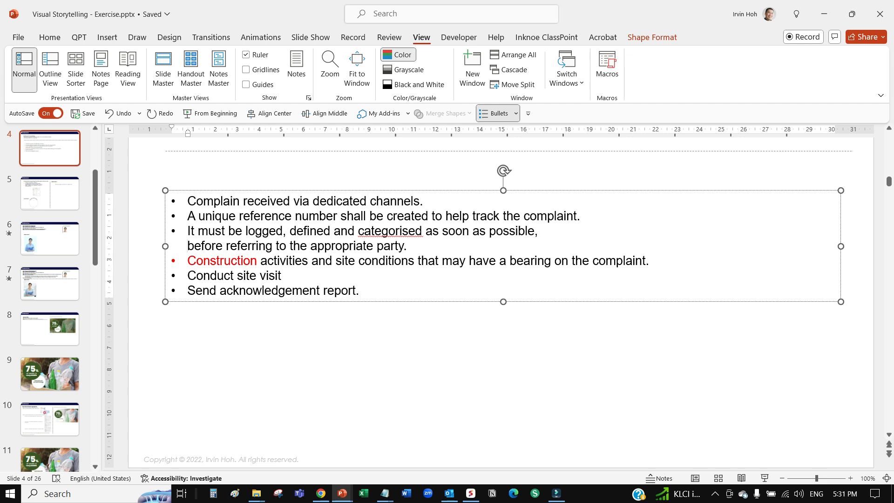
drag(411, 246, 188, 231)
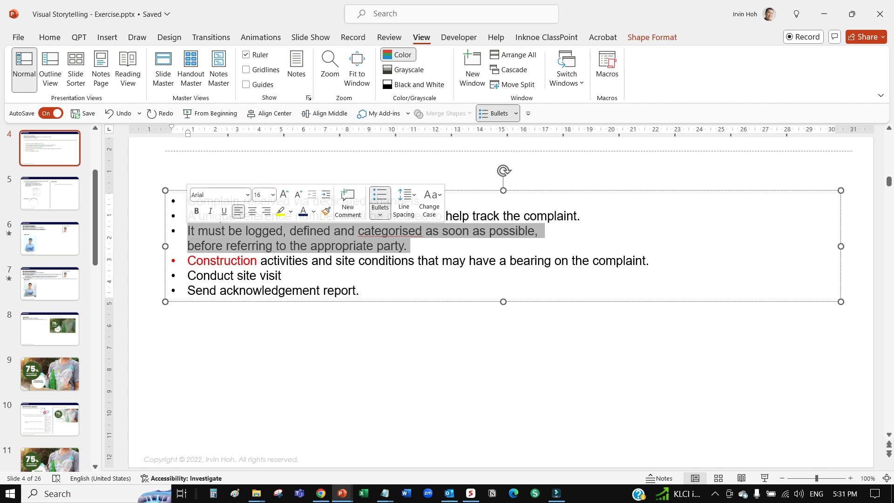
click(208, 231)
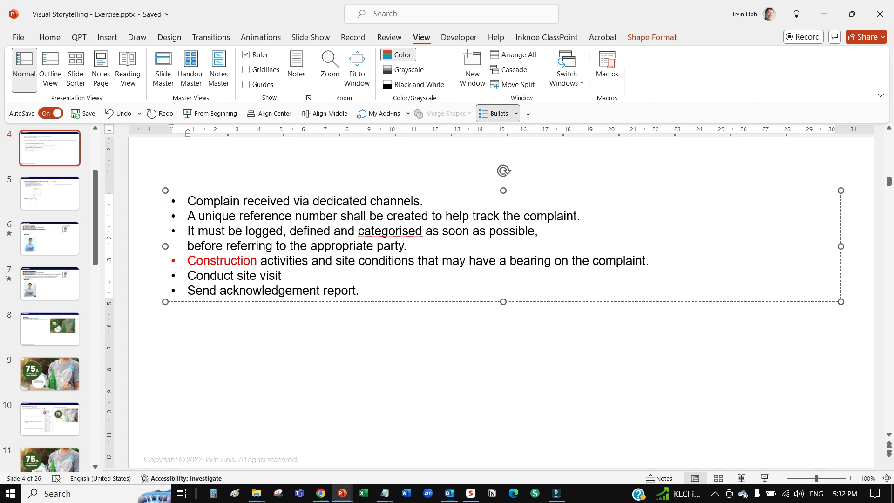
Insert an empty paragraph after each of the first three bullet points.
key(Return)
click(580, 231)
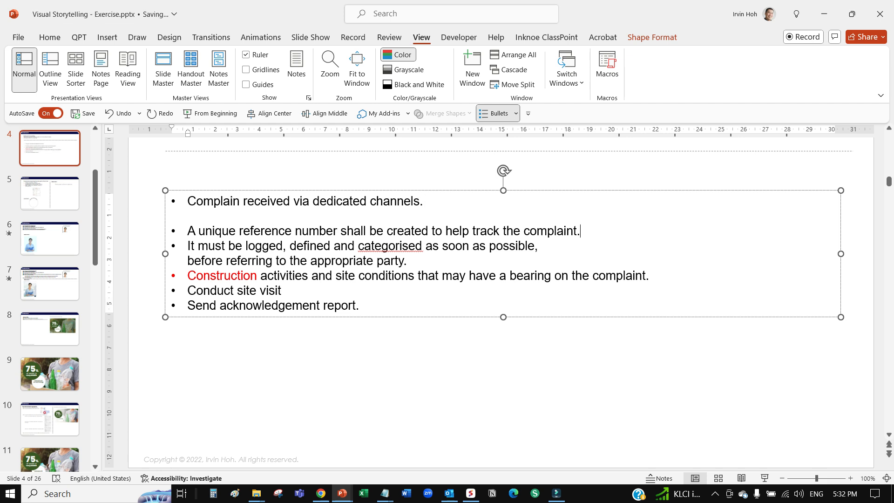
key(Return)
click(408, 276)
key(Return)
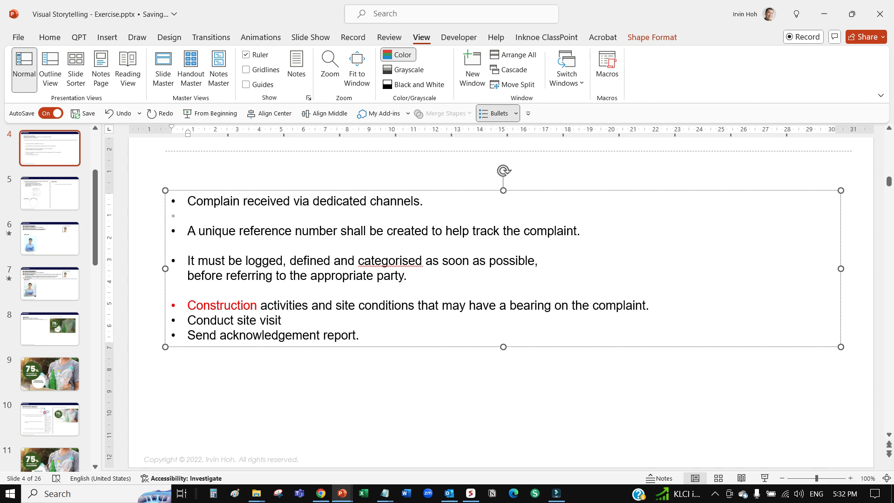
Reduce the font size of the empty paragraph below the first bullet point to 7.
click(50, 37)
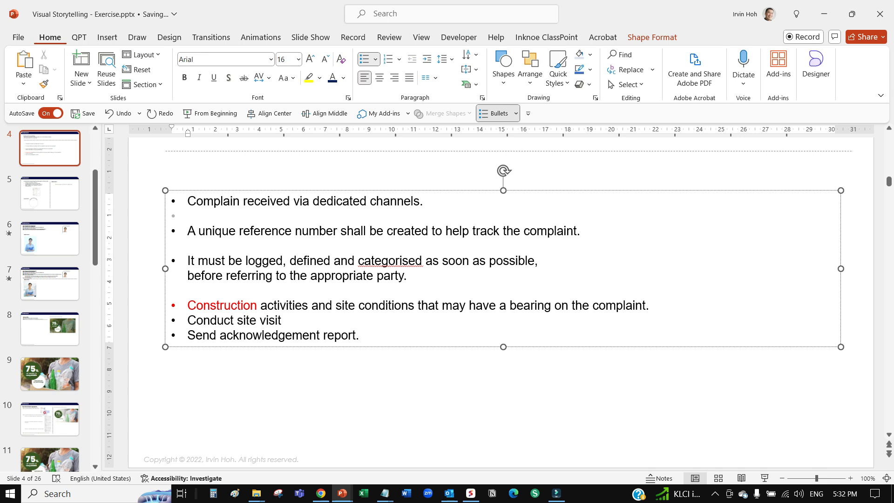
click(325, 60)
click(325, 60)
click(325, 59)
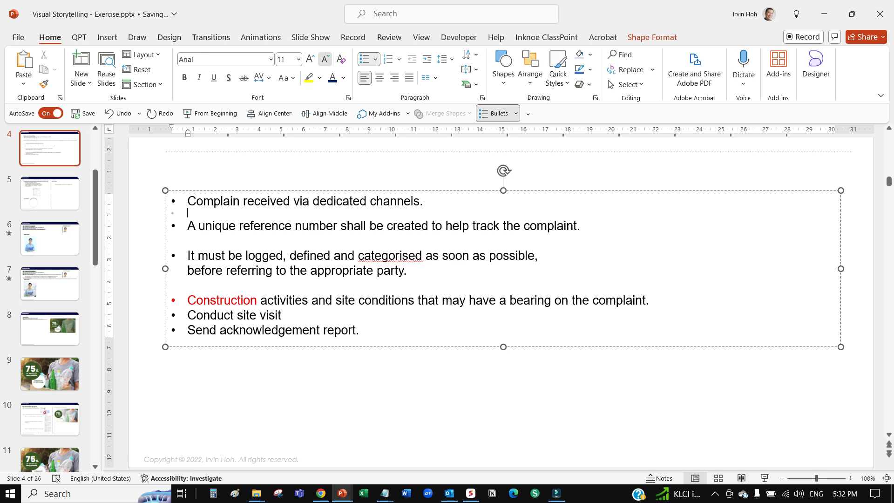
click(325, 59)
click(325, 60)
click(325, 59)
click(325, 59)
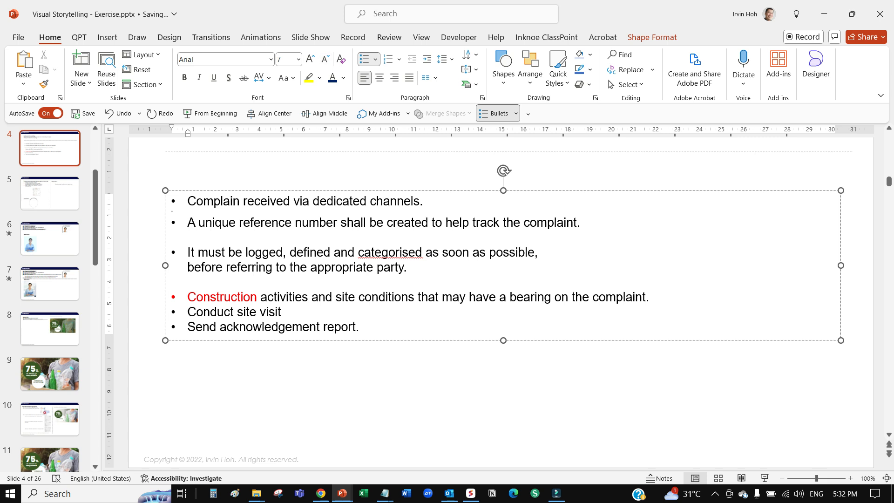
Set the font size of the empty paragraph below the first bullet point to 11.
click(188, 238)
key(alt+shift+Down)
key(alt+shift+Up)
key(alt+shift+Up)
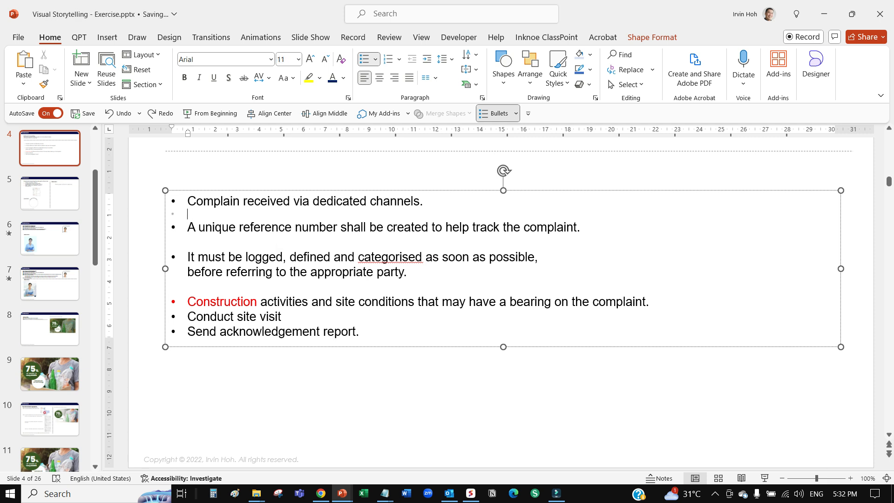
Undo the font size changes and the empty paragraphs inserted between the bullet points.
key(ctrl+z)
key(ctrl+z)
key(ctrl+z)
key(ctrl+z)
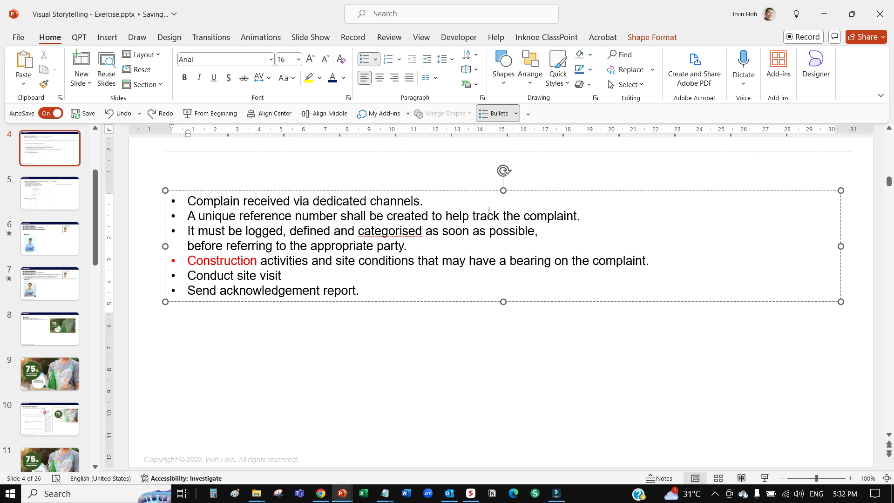
Set the line spacing of all the bullet points to 1.5.
drag(187, 201, 359, 290)
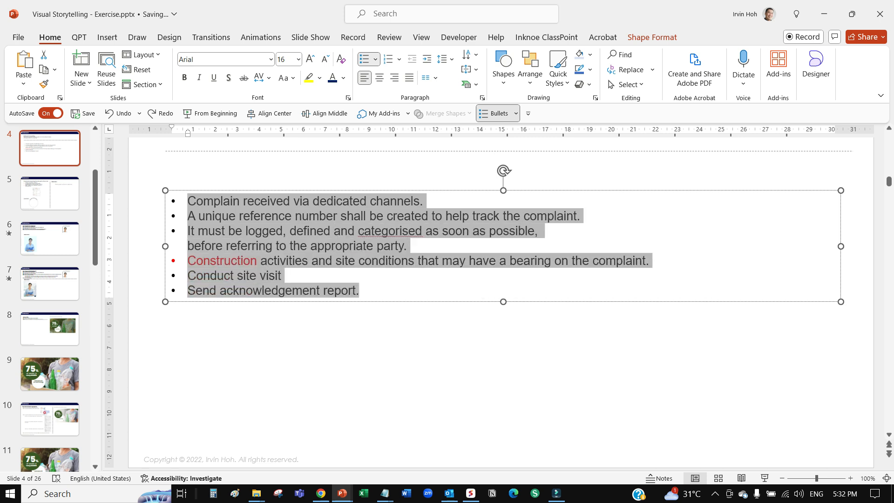
click(444, 58)
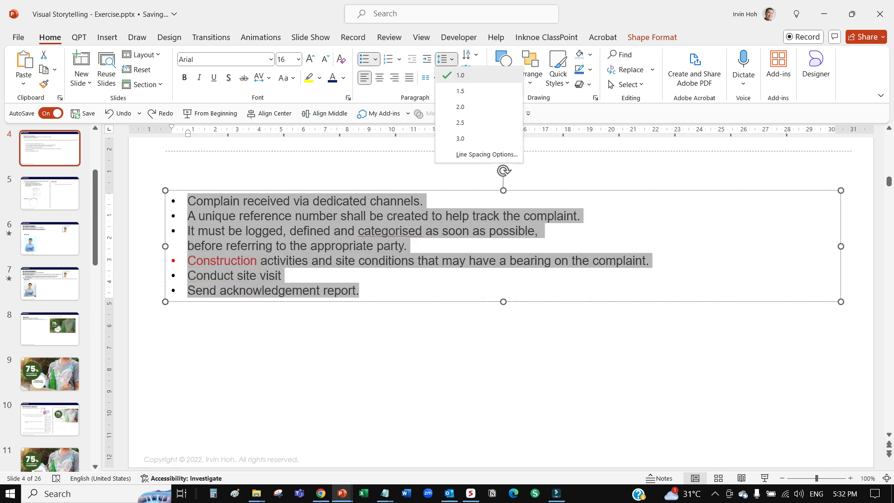
key(Escape)
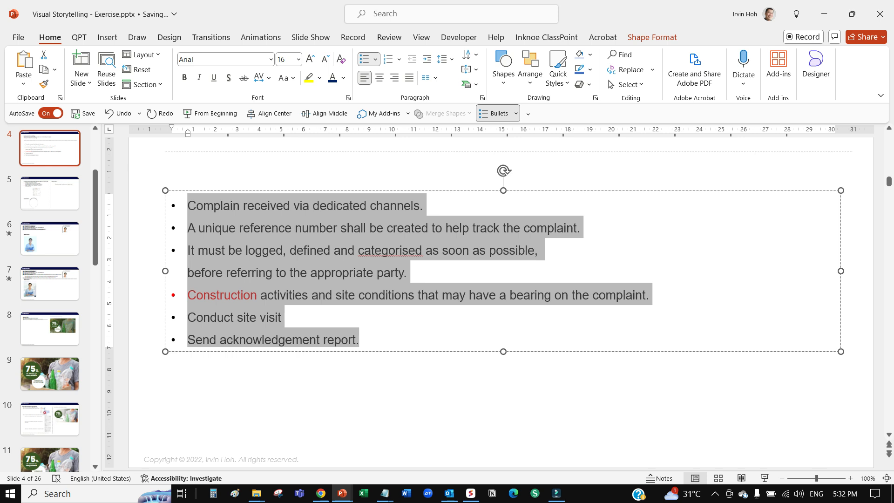
drag(410, 273, 188, 250)
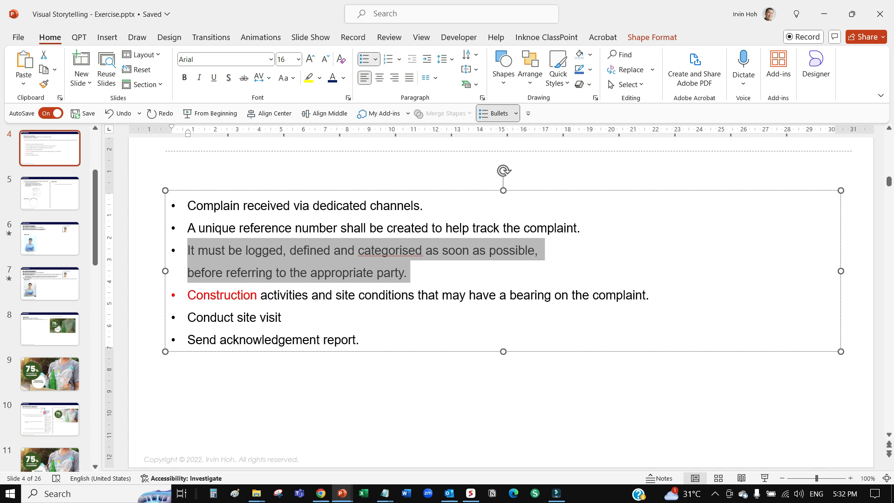
click(208, 251)
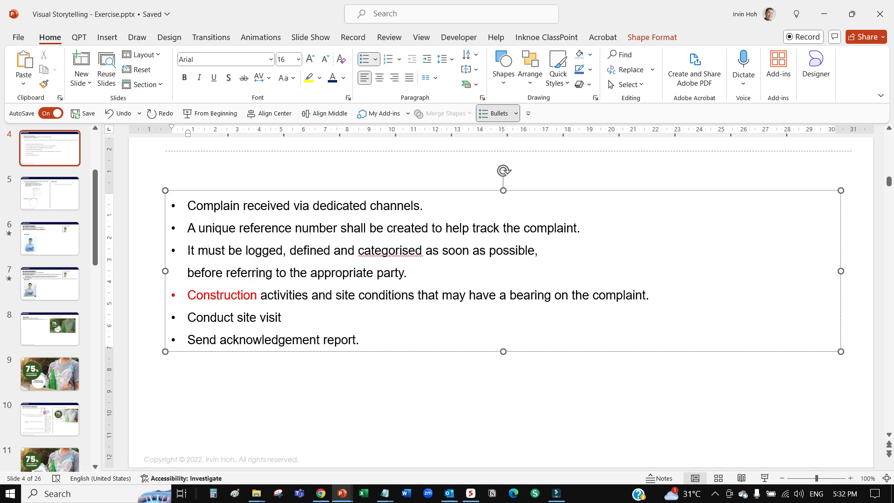
Set all the bullet points to single line spacing with 12 pt of spacing before each paragraph.
key(ctrl+a)
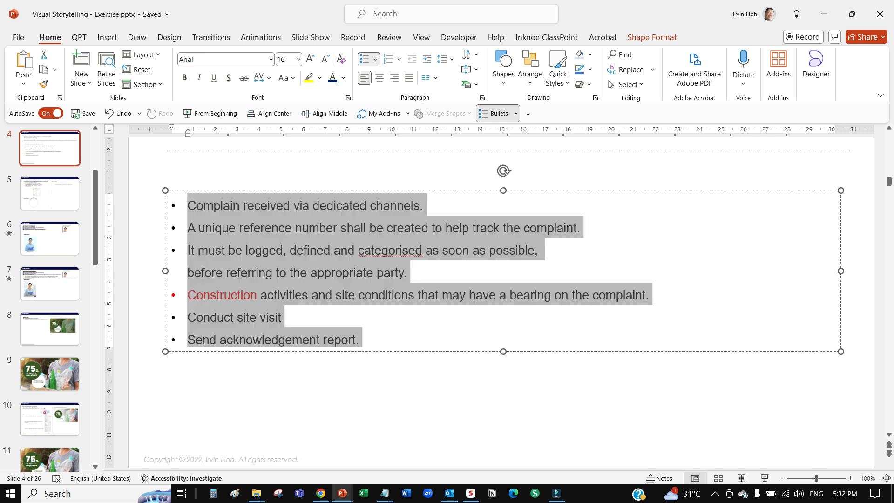
right_click(208, 251)
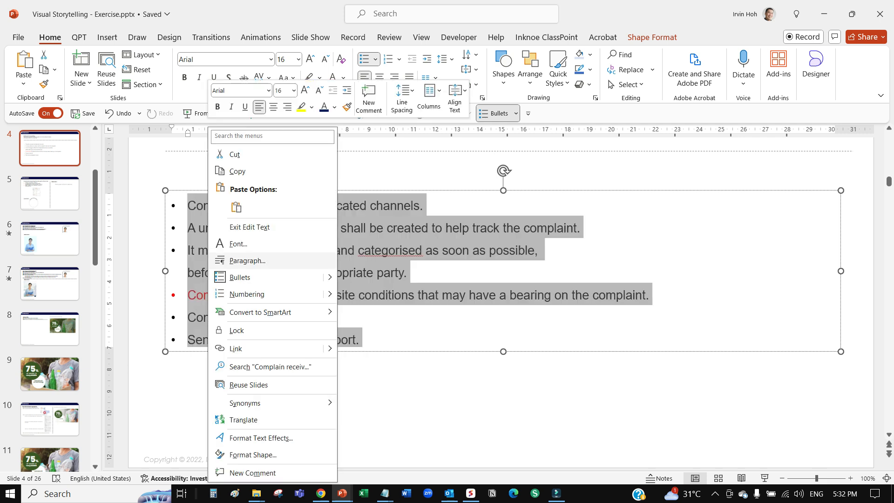
click(248, 260)
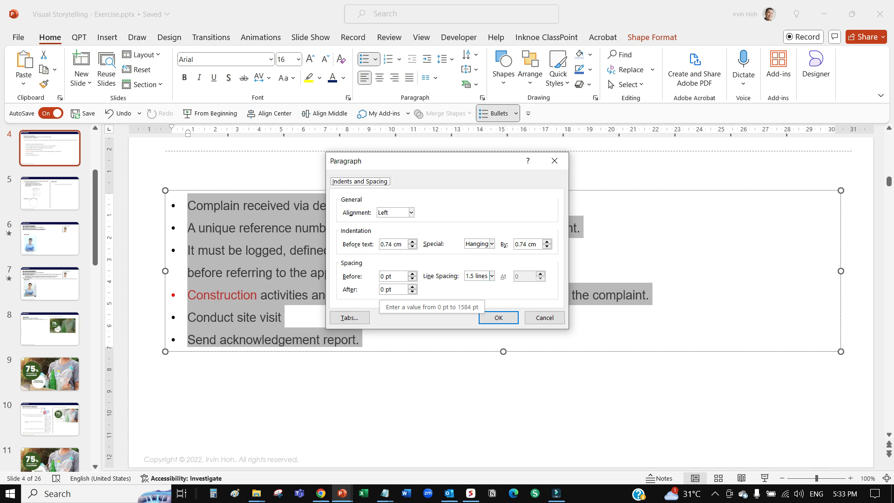
click(492, 276)
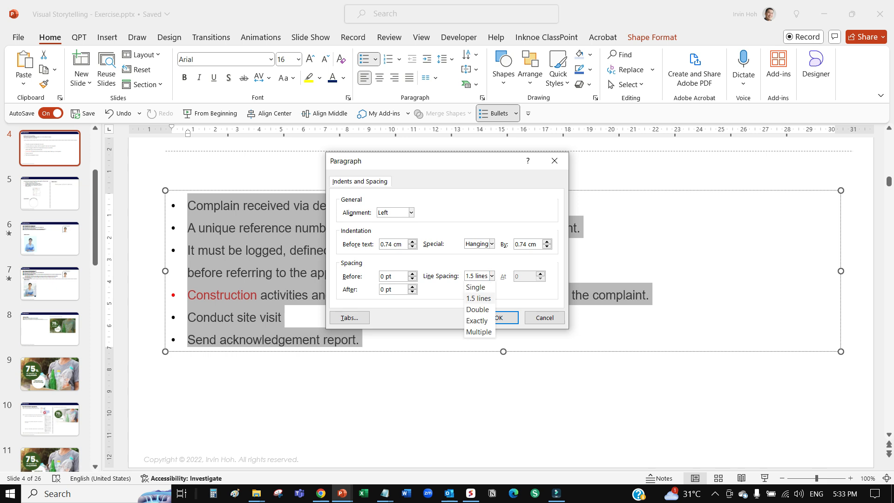
click(476, 287)
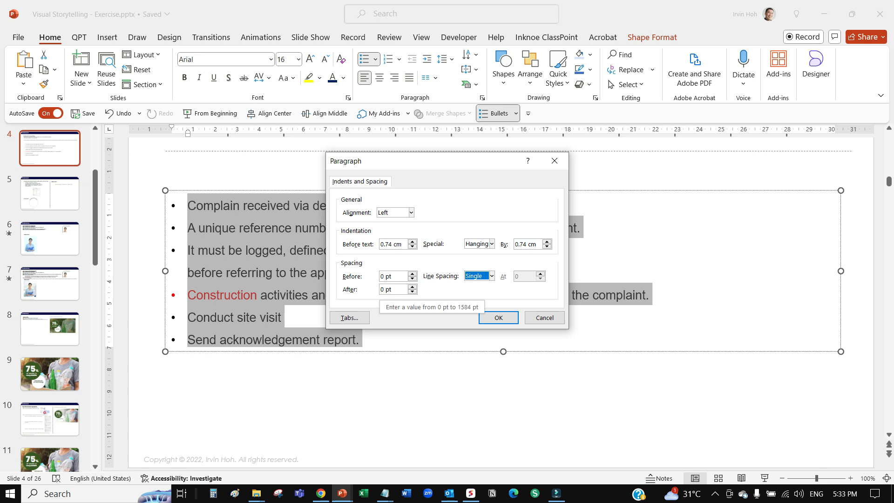
click(412, 274)
click(412, 273)
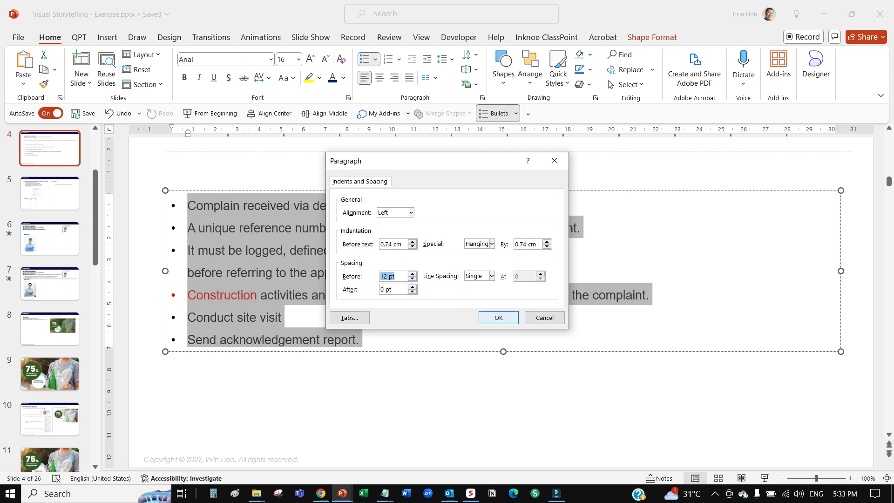
click(498, 317)
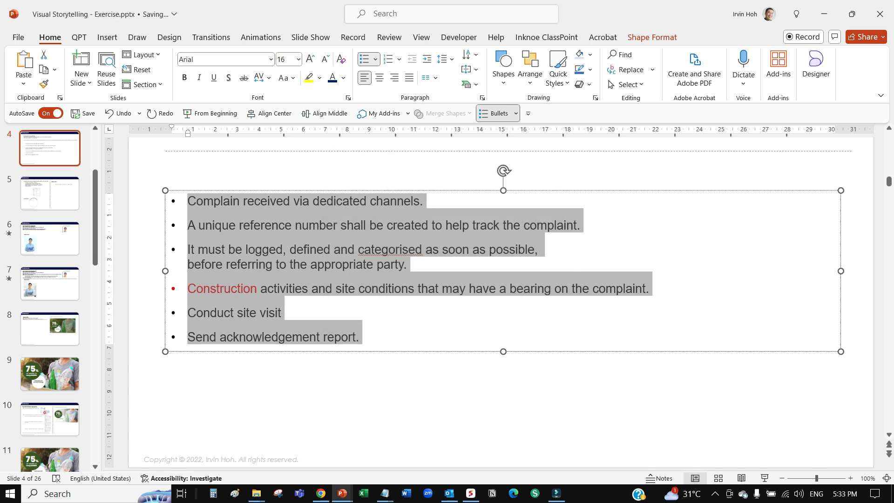
click(439, 250)
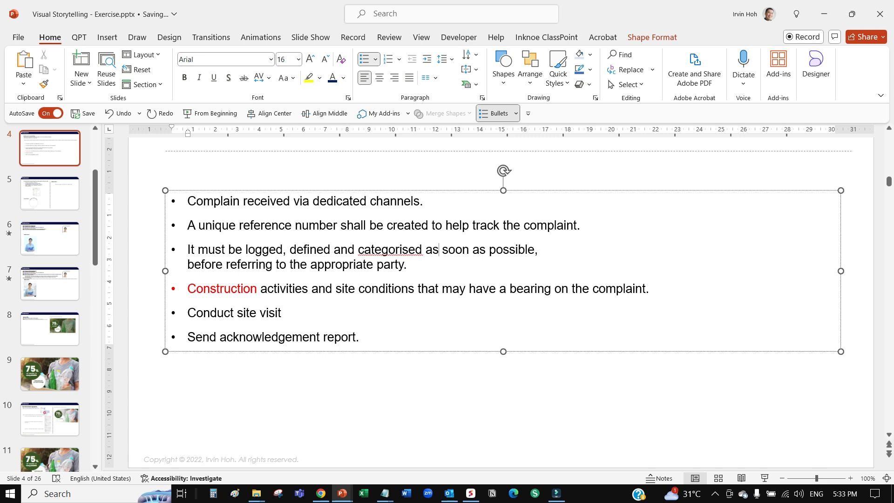
drag(408, 264, 187, 249)
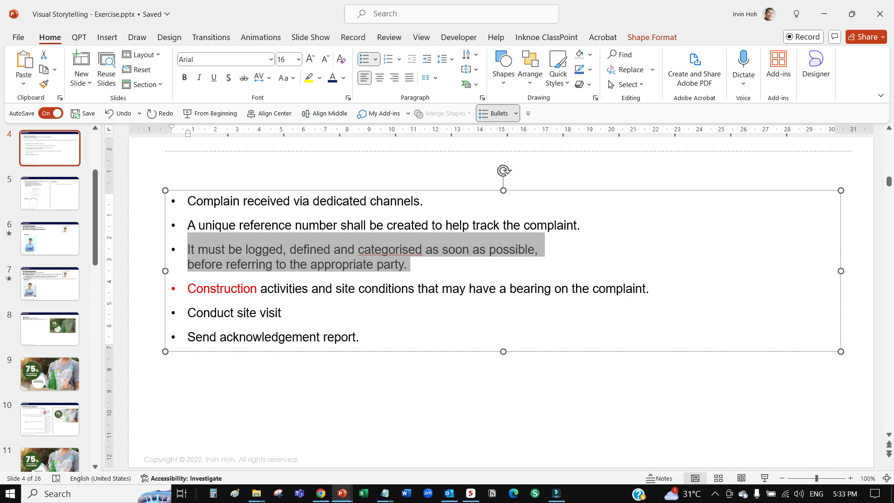
Reduce the spacing before each paragraph to 5 pt for all the bullet points.
key(ctrl+a)
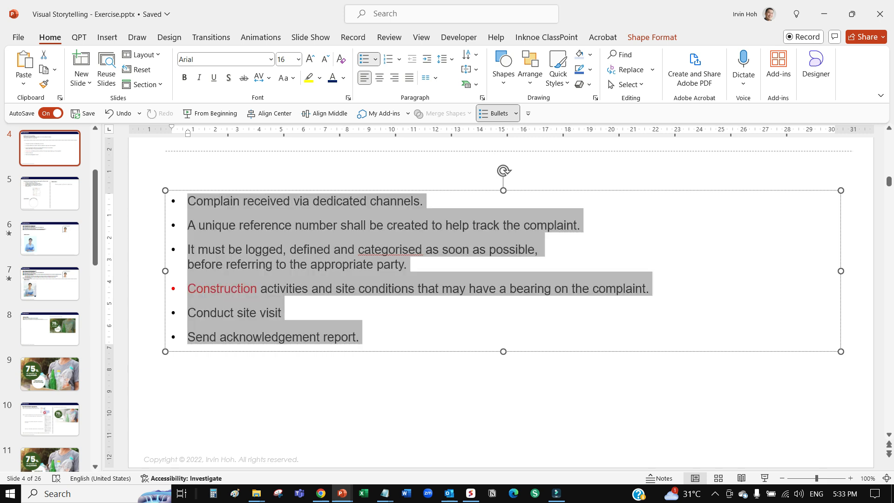
right_click(378, 267)
click(417, 261)
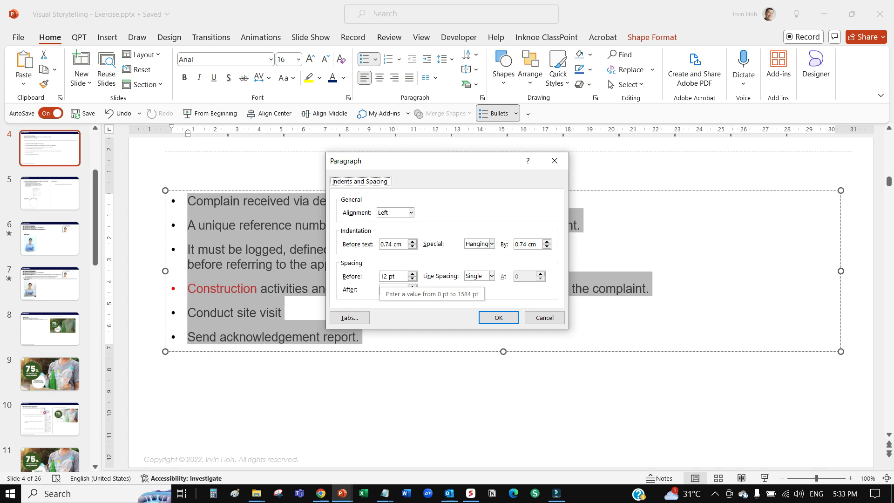
click(393, 277)
text(5)
click(497, 317)
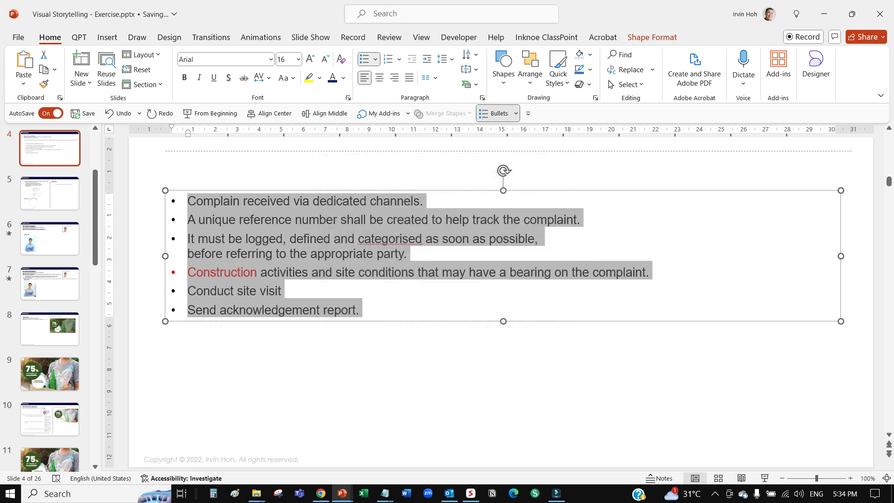
click(442, 238)
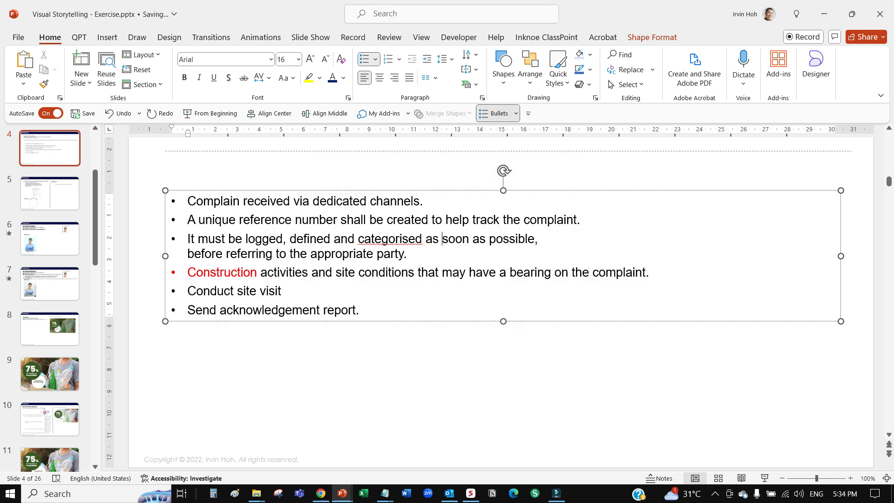
Change the bullet color of the "Construction activities" paragraph to Black, Text 1, keeping the word itself red.
drag(187, 272, 257, 272)
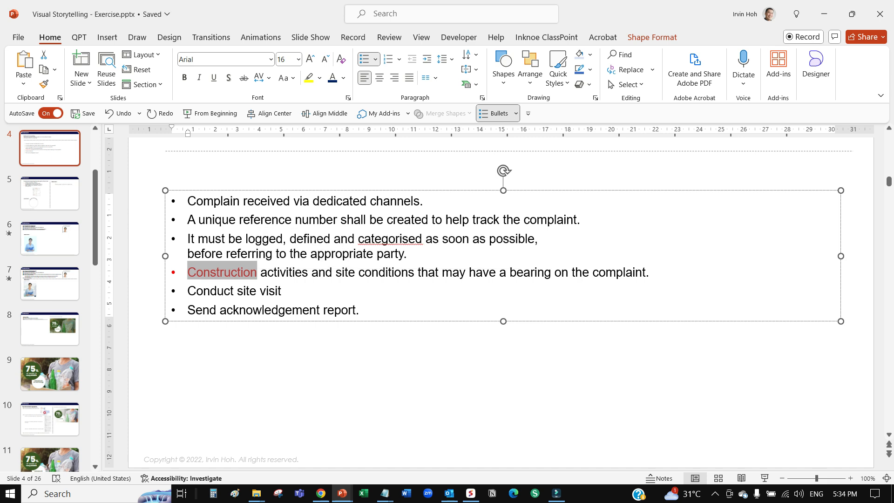
click(188, 272)
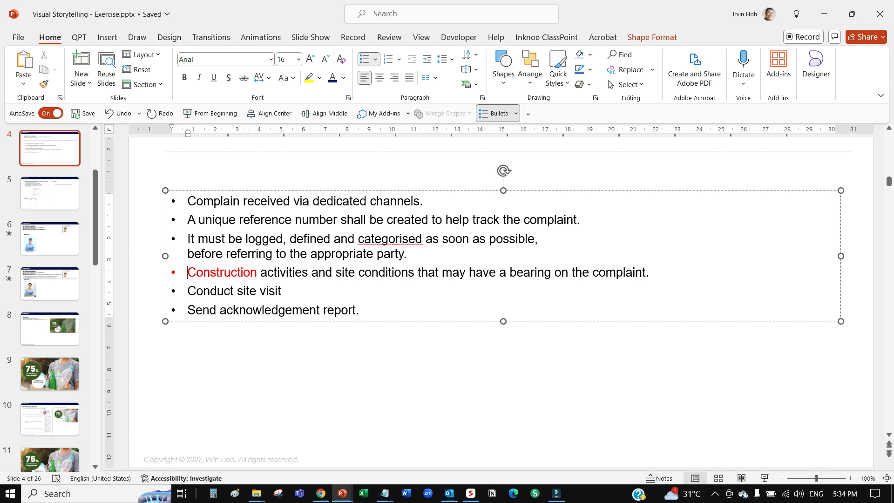
click(375, 59)
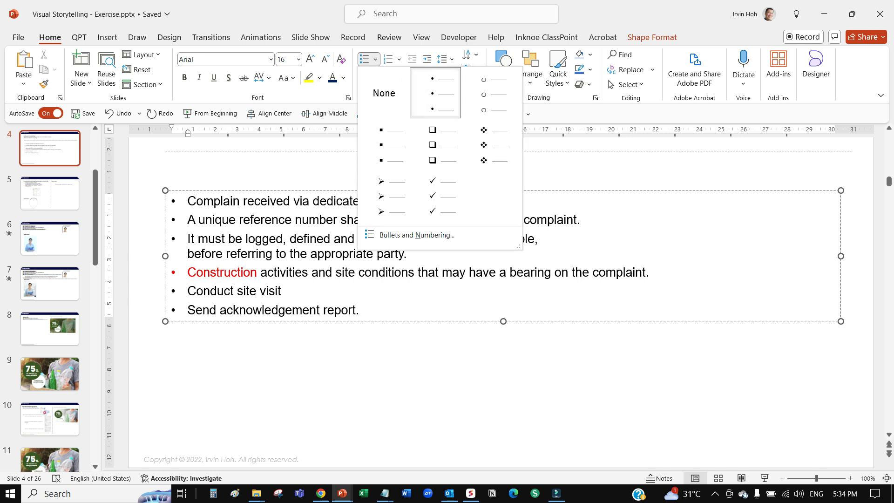
click(417, 234)
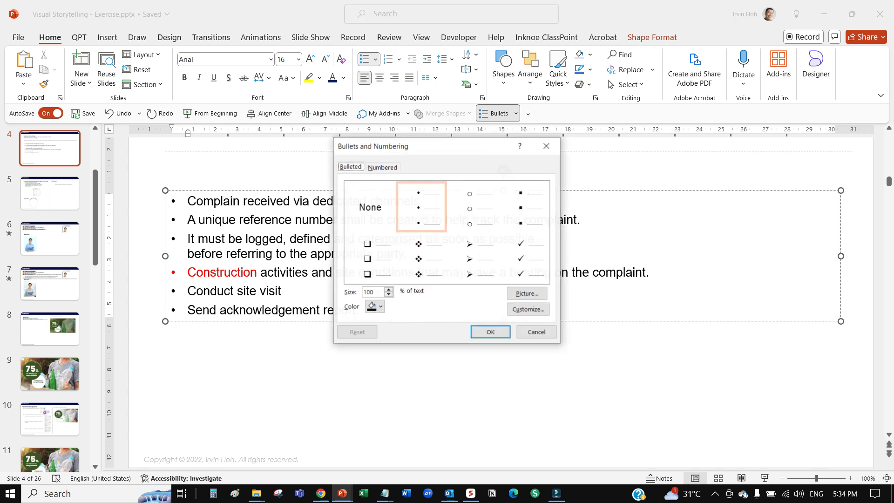
click(374, 307)
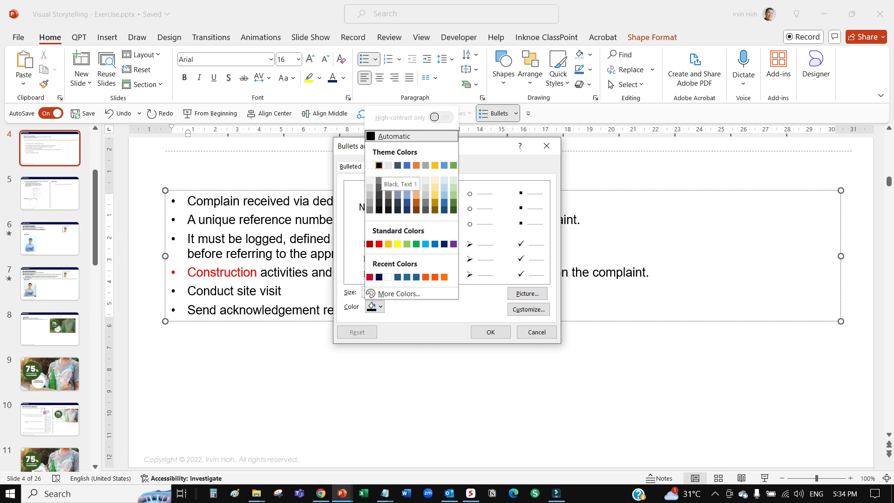
click(379, 165)
click(490, 332)
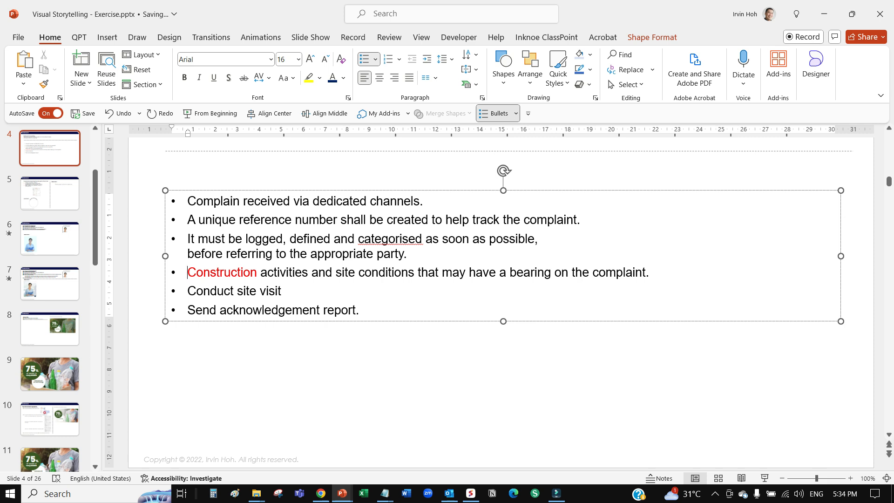
Center all the bullet points, and return them to left alignment.
key(ctrl+a)
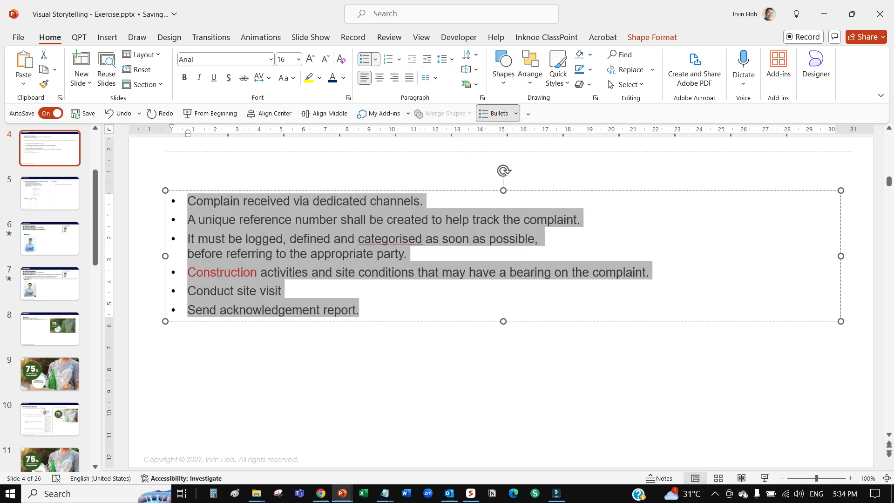
key(ctrl+e)
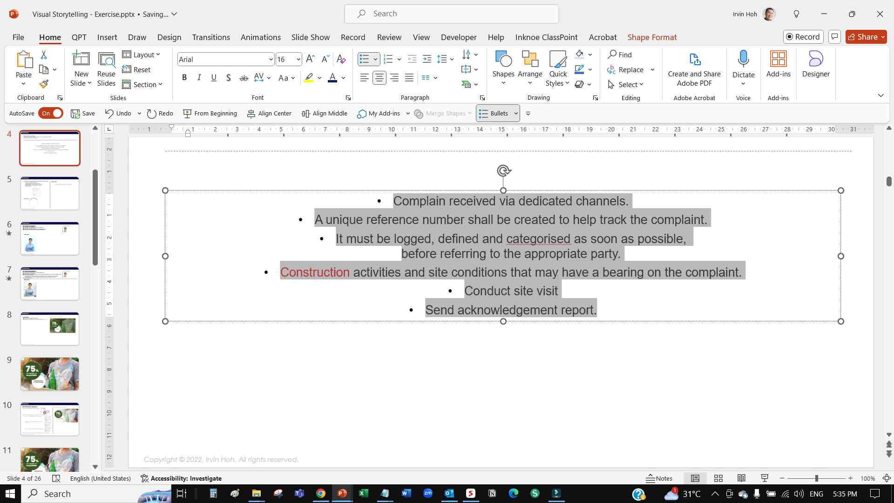
key(ctrl+l)
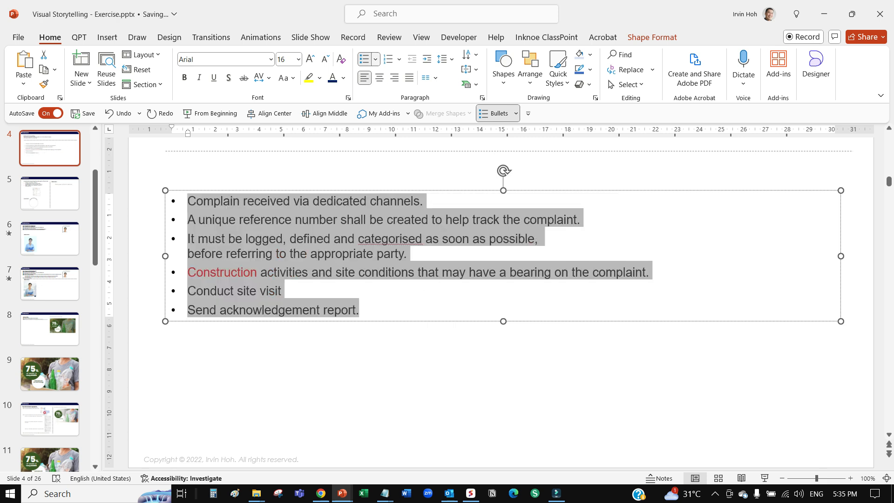
click(375, 59)
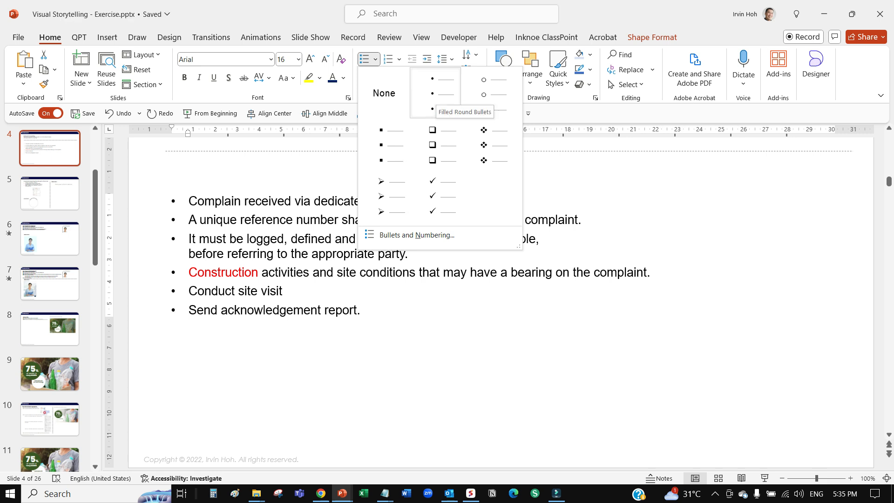
click(383, 156)
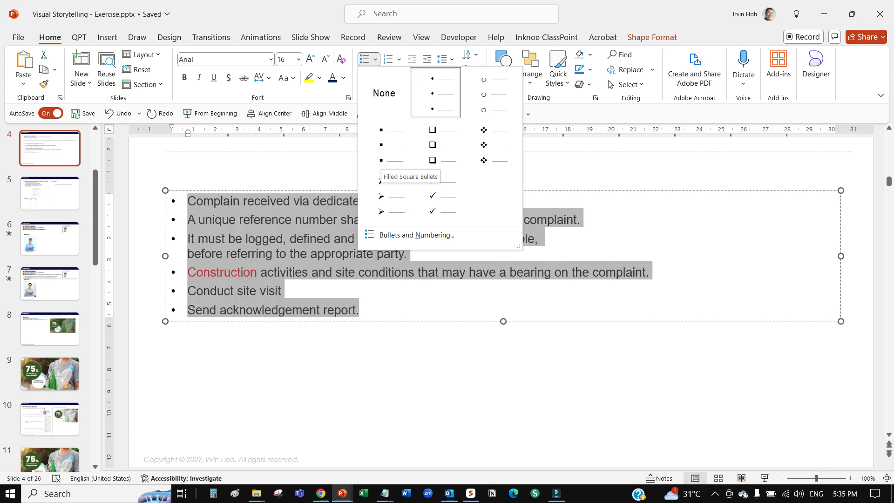
click(324, 239)
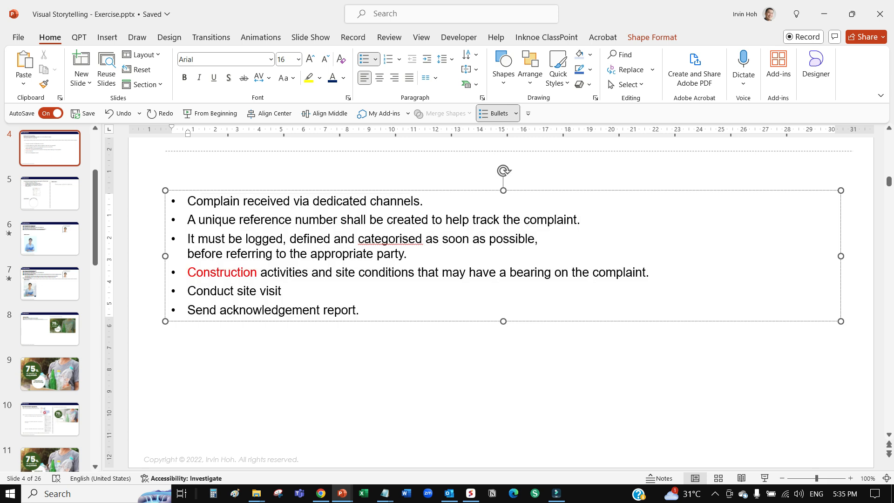
click(435, 346)
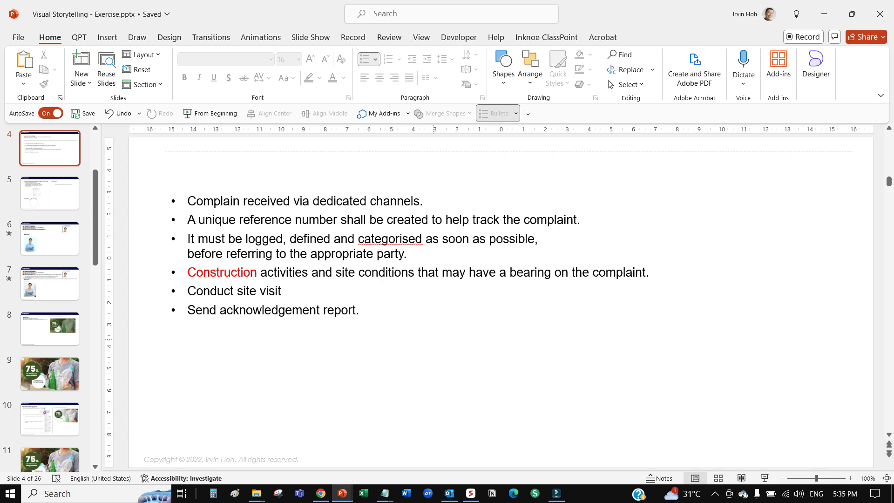